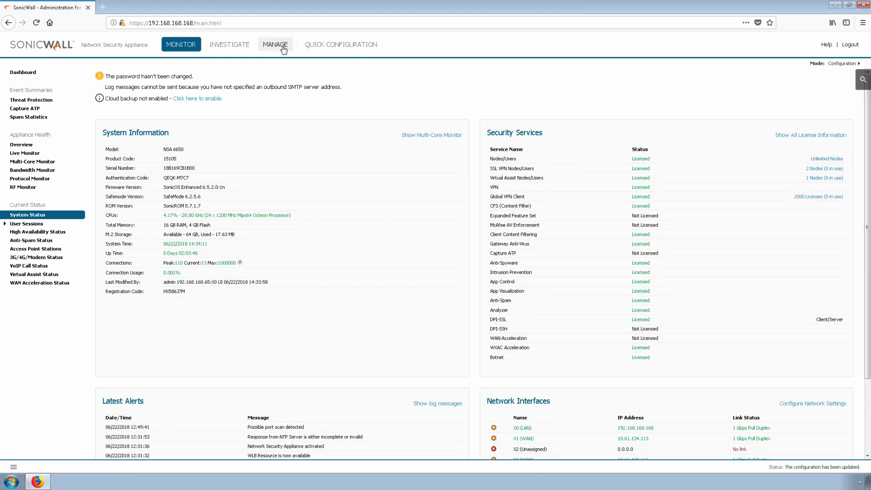
Create a new local configuration backup, overwriting the previous local backup.
left_click(281, 46)
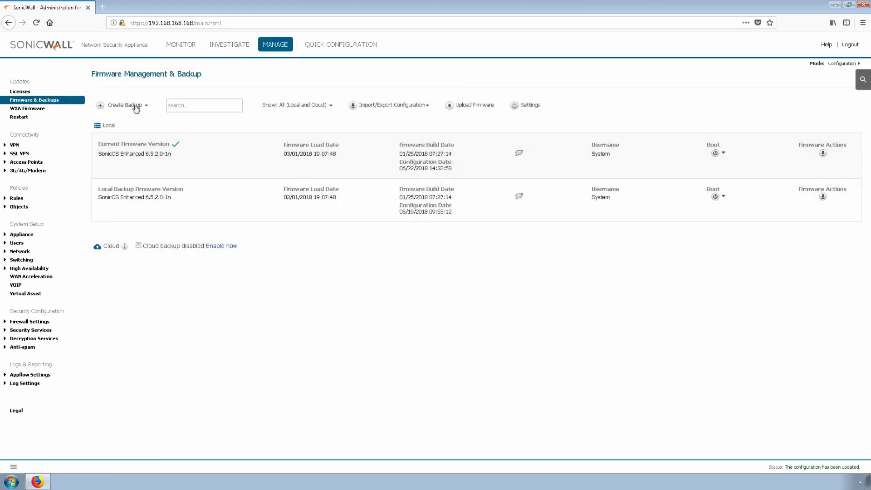
left_click(133, 107)
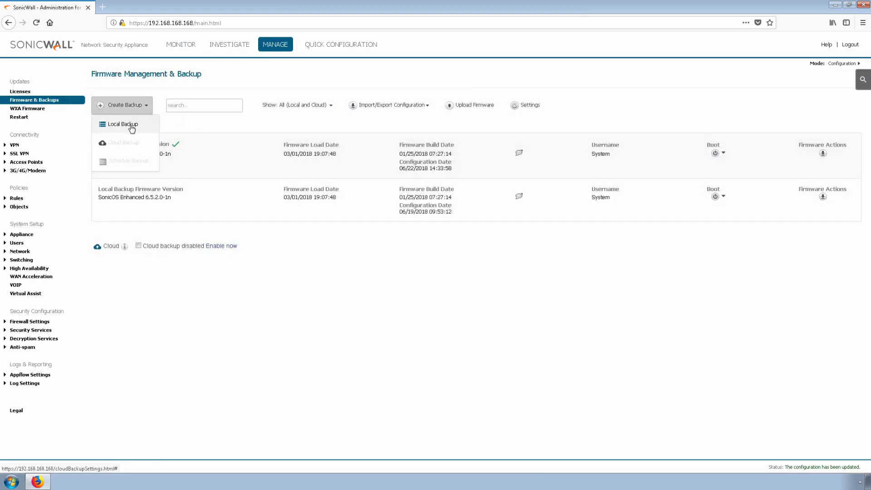
left_click(131, 126)
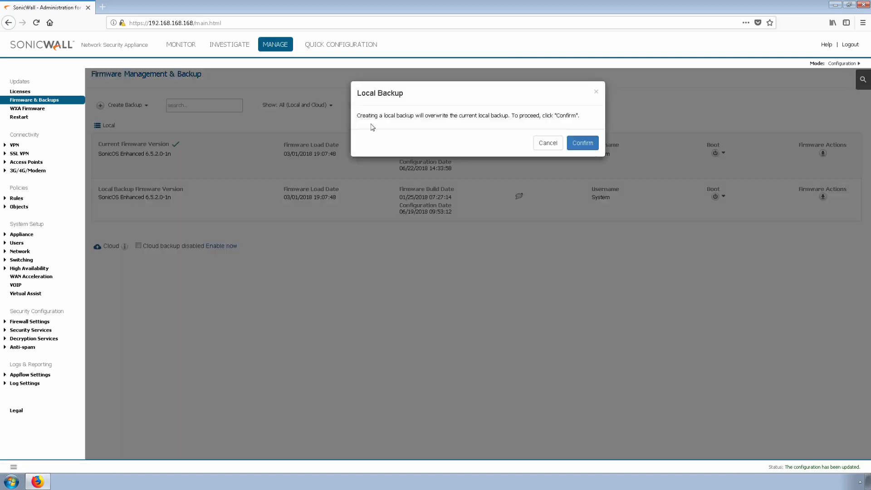
left_click(580, 144)
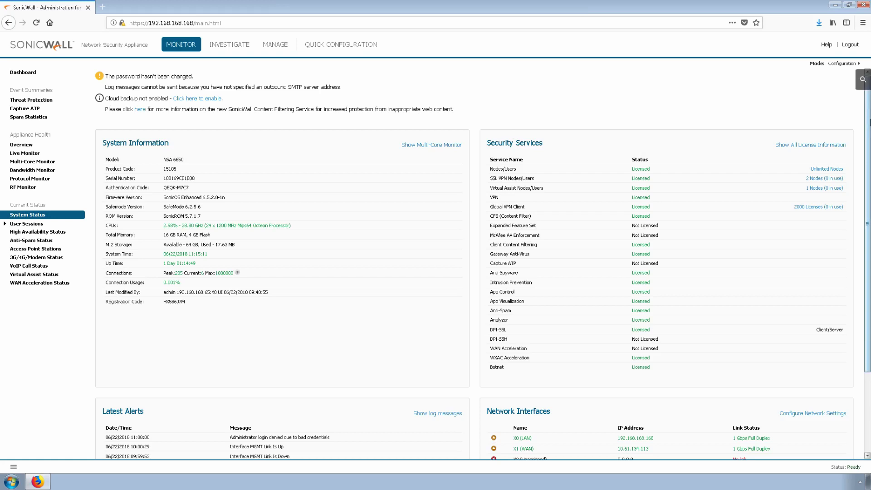
Export the current configuration as sonicwall-NSA_6650-6_5_2_0-1n.exp into the Downloads folder.
left_click(275, 45)
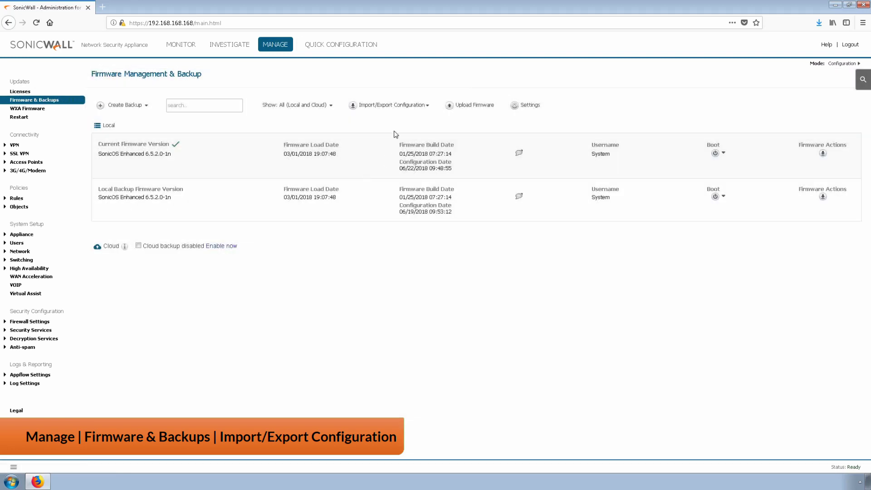
left_click(400, 106)
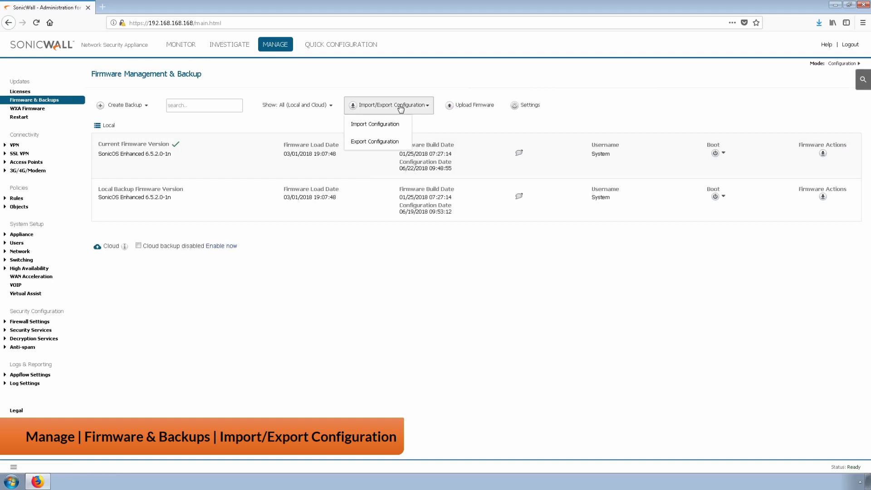
left_click(376, 141)
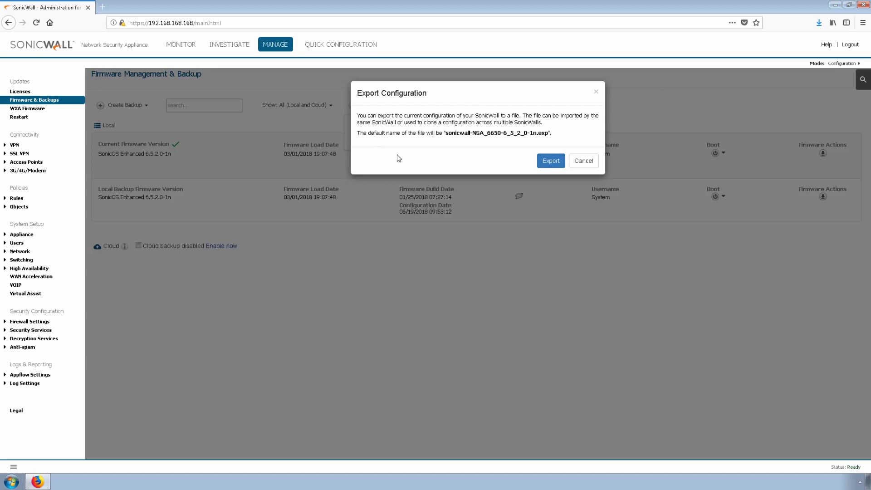
left_click(551, 162)
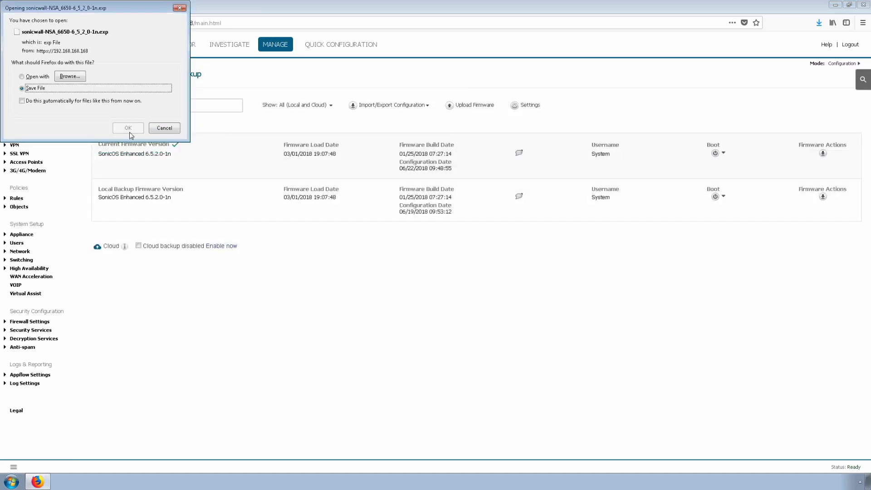
left_click(128, 128)
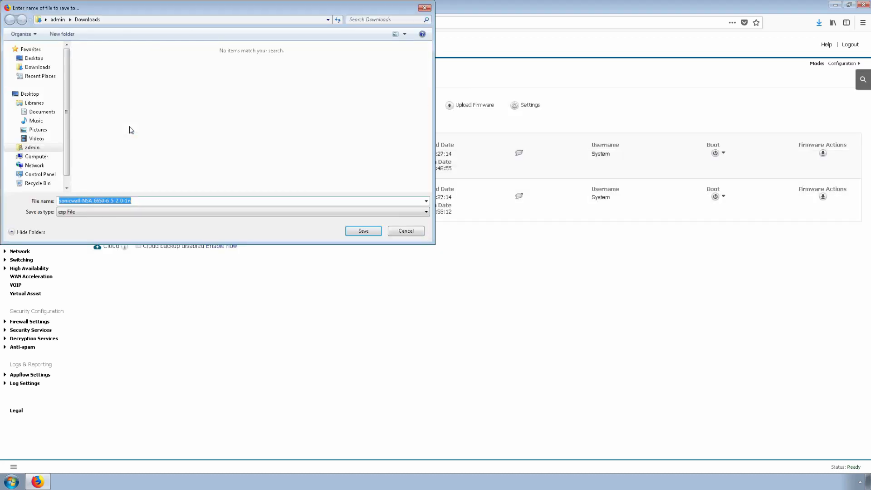
left_click(361, 230)
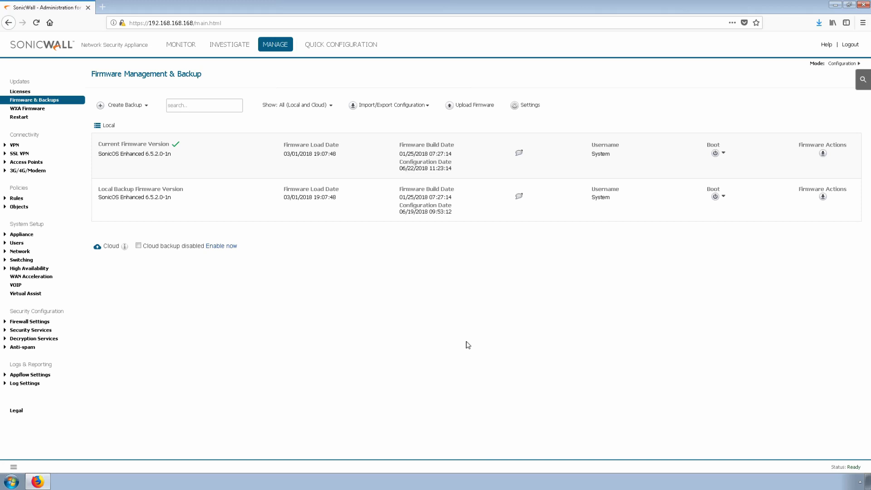
Start a configuration import, skipping the recommendation to export first.
left_click(409, 107)
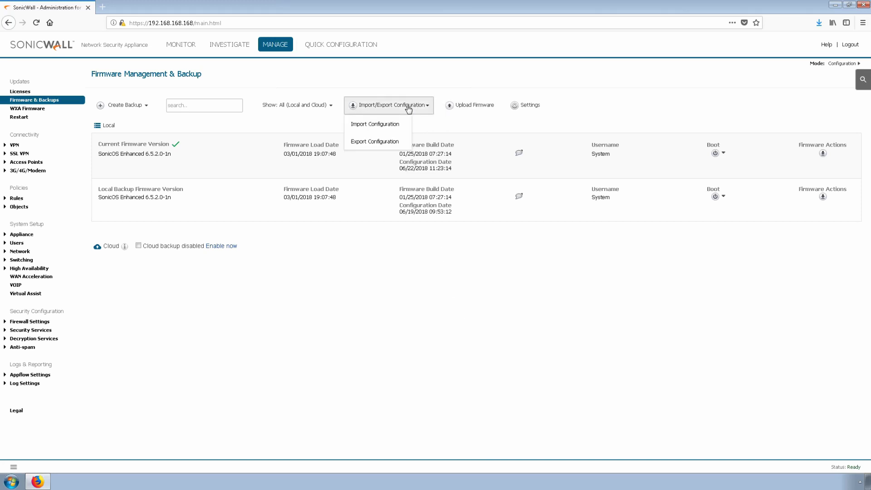
left_click(381, 125)
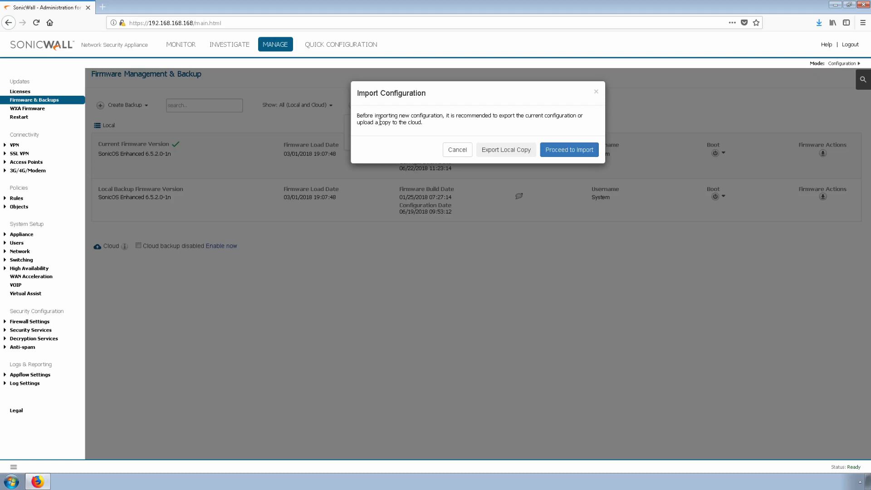
left_click(570, 150)
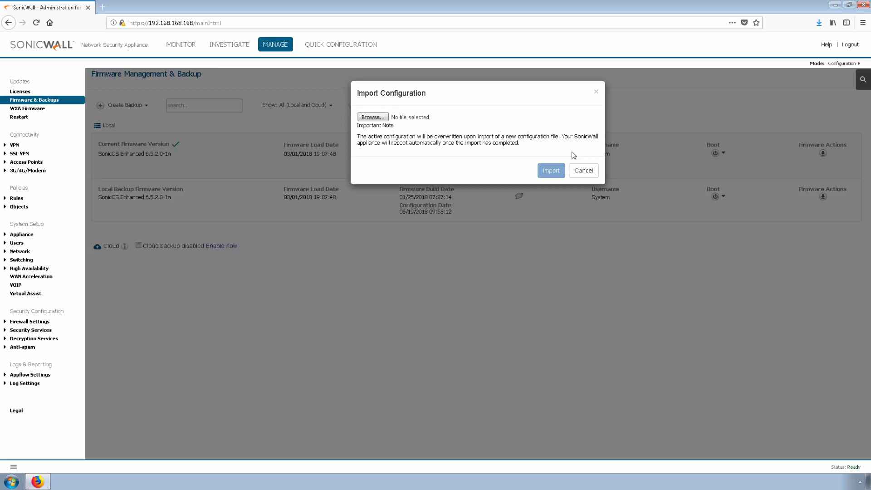
Import sonicwall-NSA_6650-6_5_2_0-1n.exp from Downloads onto the appliance.
left_click(373, 118)
left_click(108, 77)
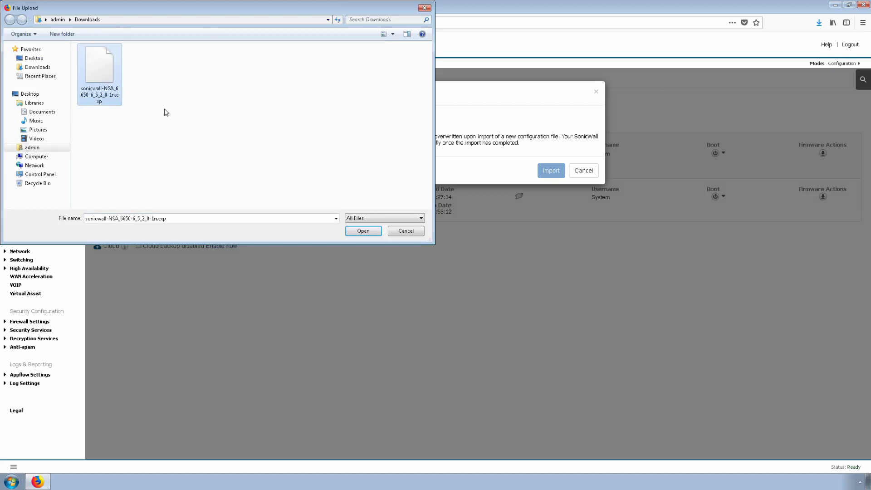
left_click(365, 230)
left_click(540, 171)
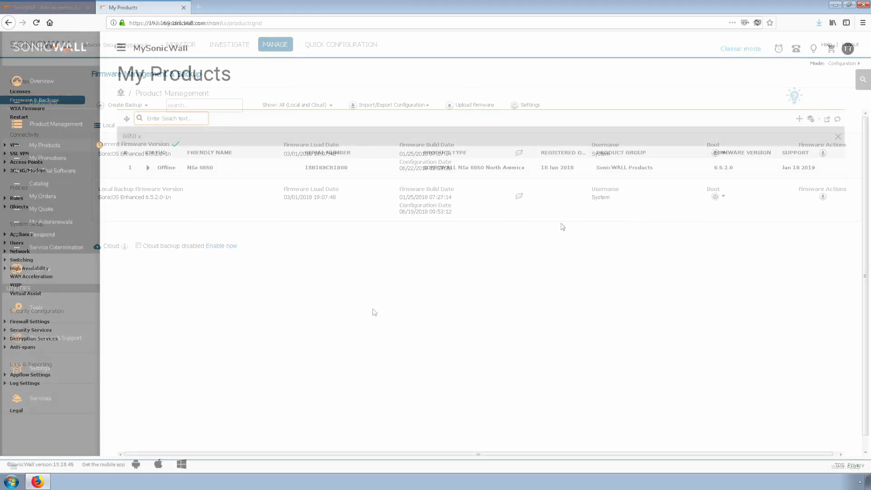
Expand the NSa 6650 row in My Products and show its Cloud Backups.
left_click(147, 168)
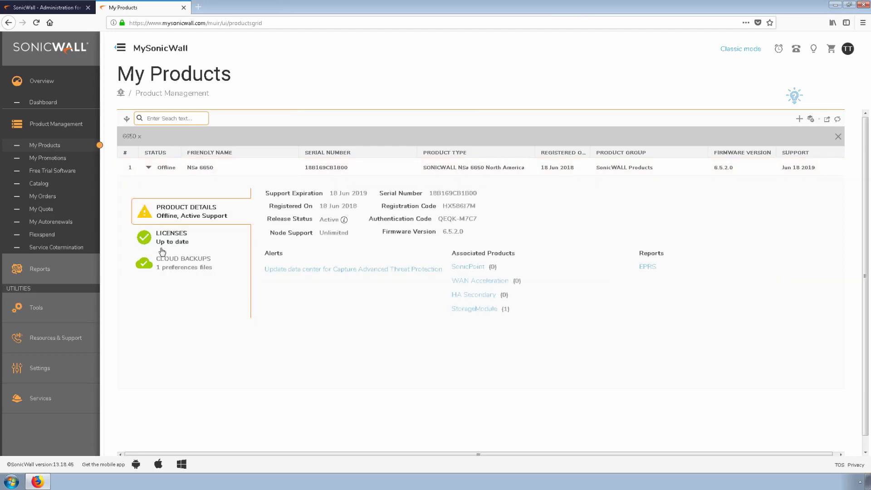
left_click(171, 265)
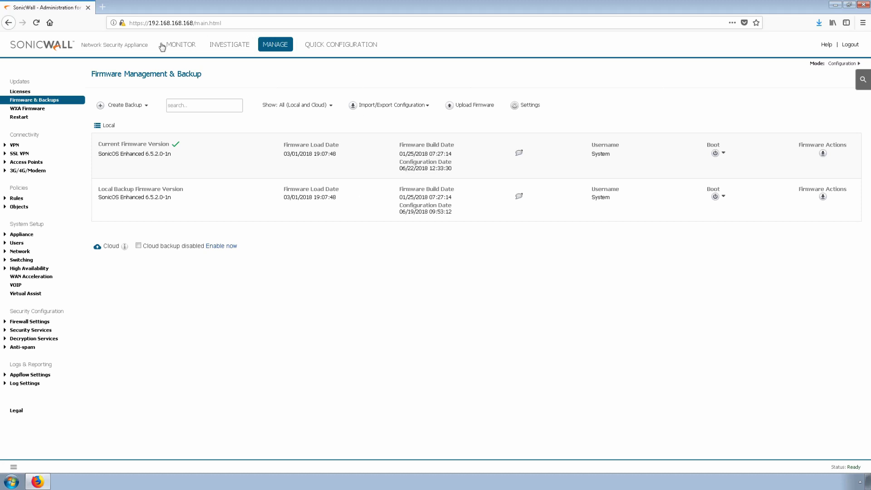
Turn on cloud backup with the 'Enable now' link on Firmware Management & Backup.
left_click(142, 245)
Accept the daily 02:00–03:00 Cloud Backup Hours schedule for scheduled backups.
left_click(137, 109)
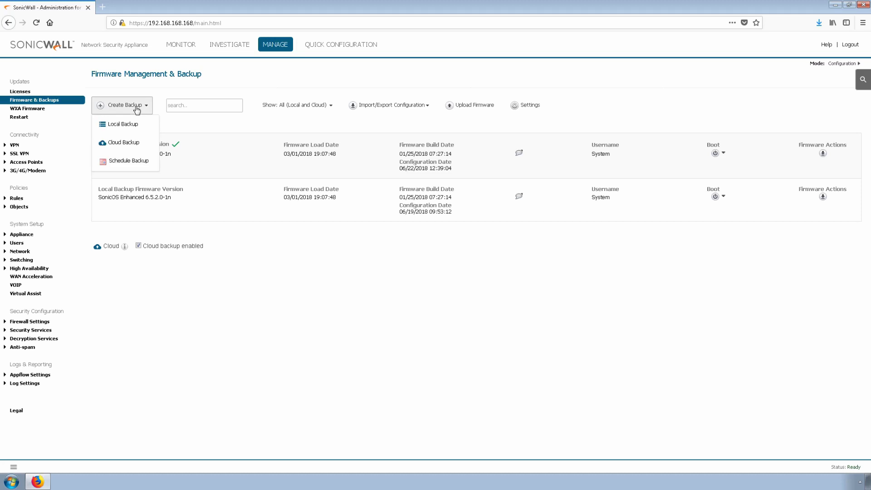
left_click(122, 163)
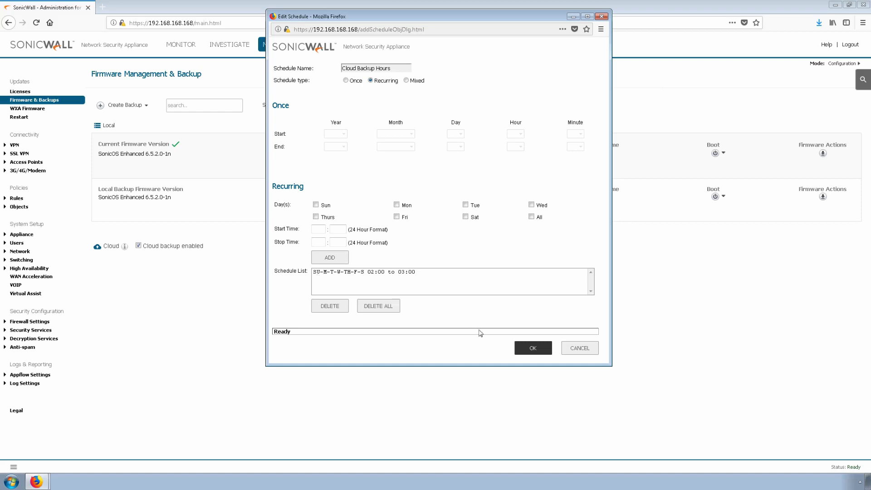
left_click(535, 348)
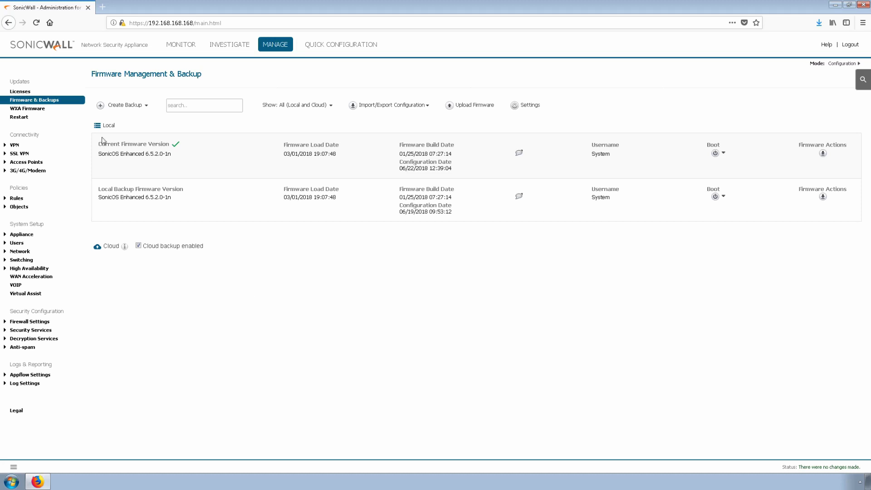
Upload a manual cloud backup of the firmware 6.5.2.0-1n configuration.
left_click(116, 110)
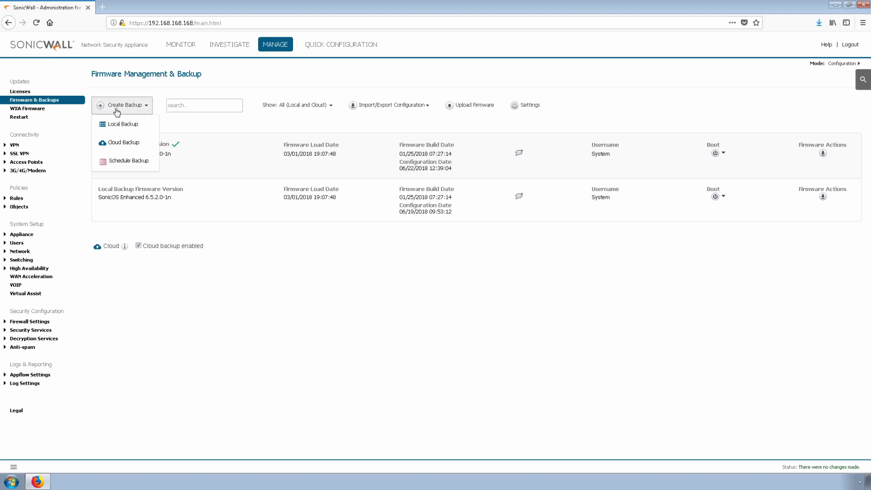
left_click(115, 143)
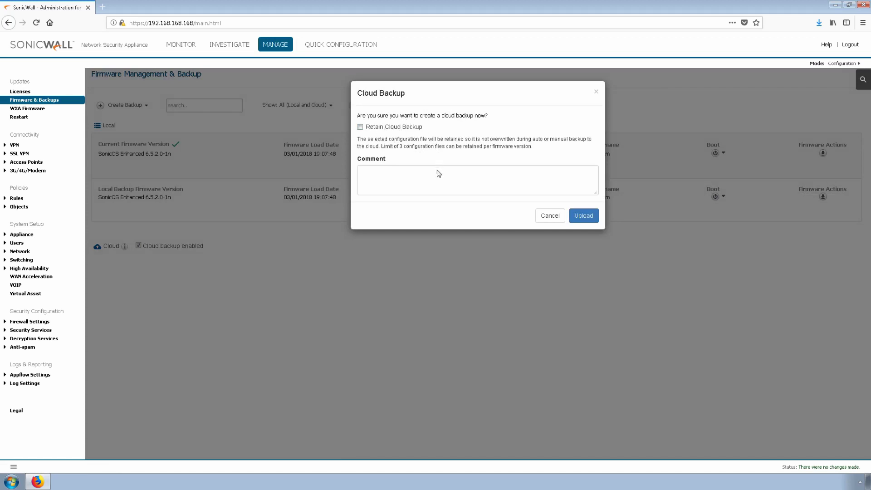
left_click(584, 220)
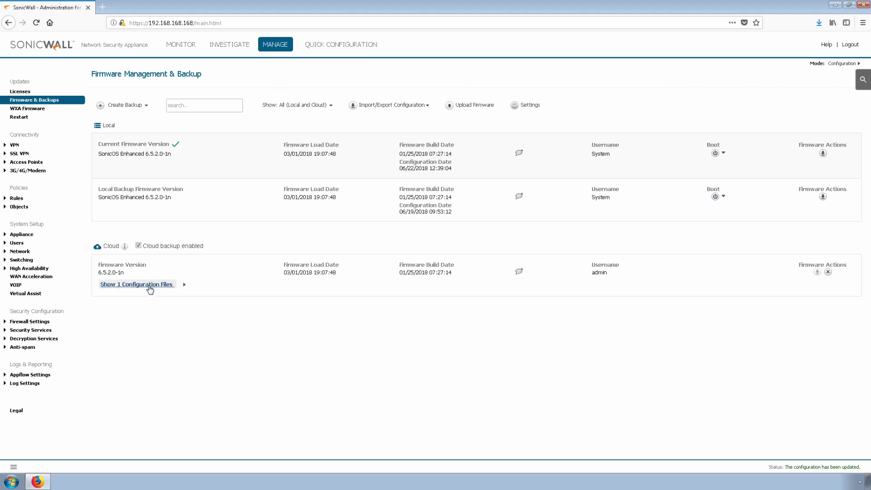
Expand the cloud configuration list and inspect the Manual backup dated 06/22/2018 12:40:49.
left_click(150, 286)
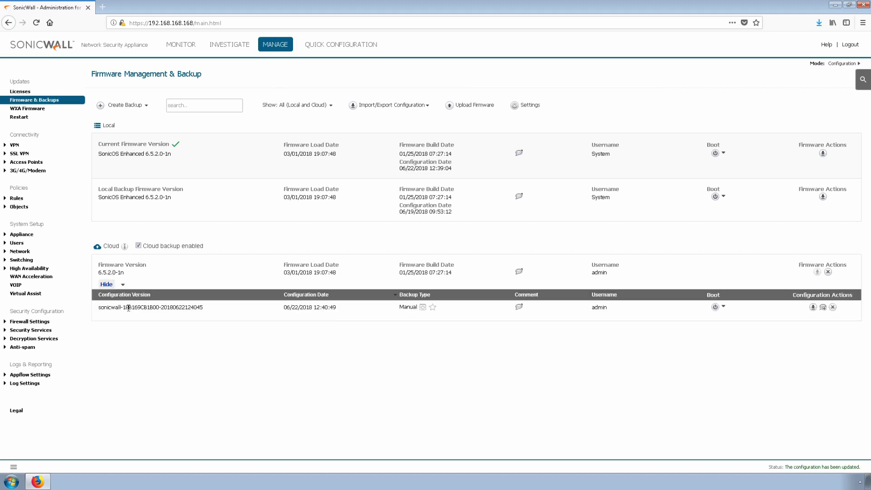
left_click_drag(115, 308, 270, 314)
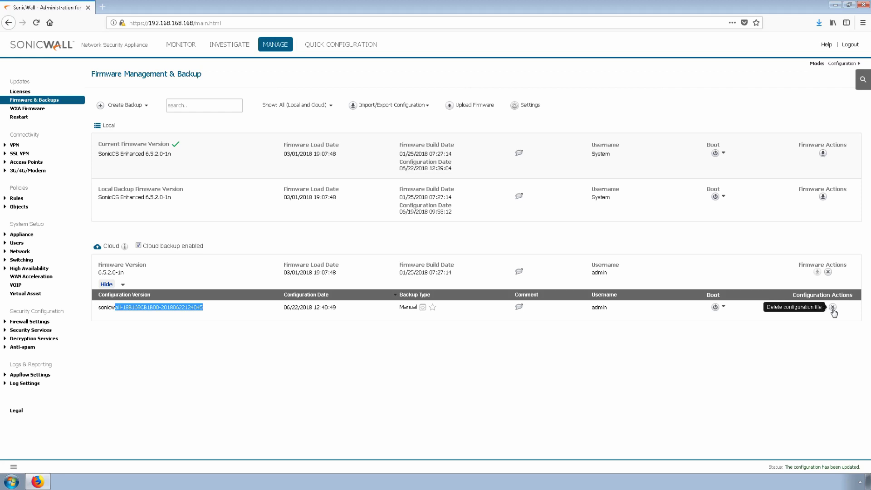
left_click(505, 377)
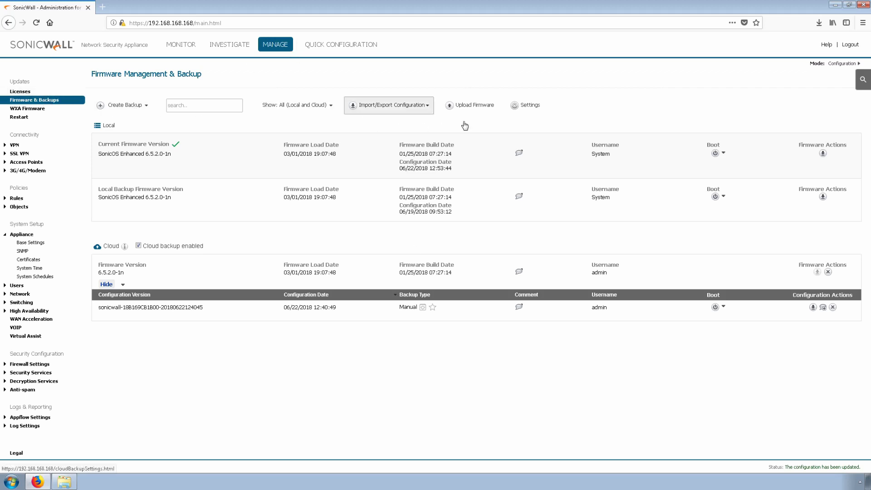
Schedule a one-time FTP settings send to 192.168.168.65 starting June 22, 2018 at 12:56.
left_click(533, 105)
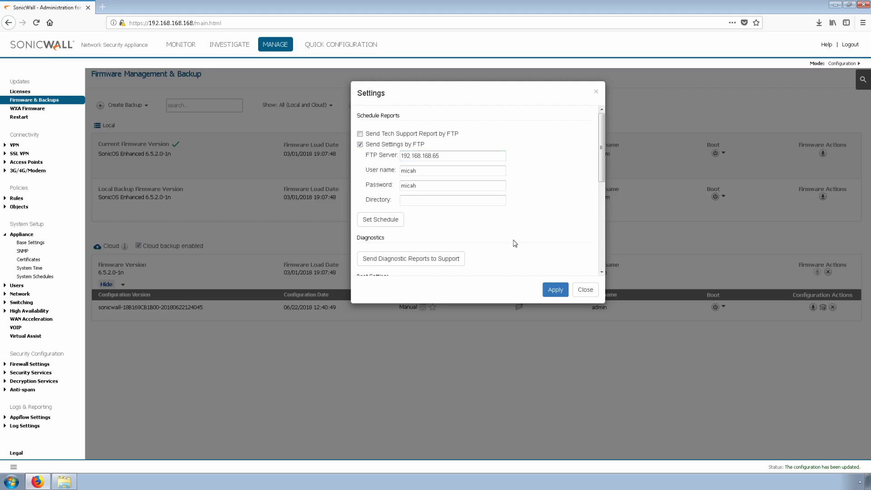
left_click(394, 221)
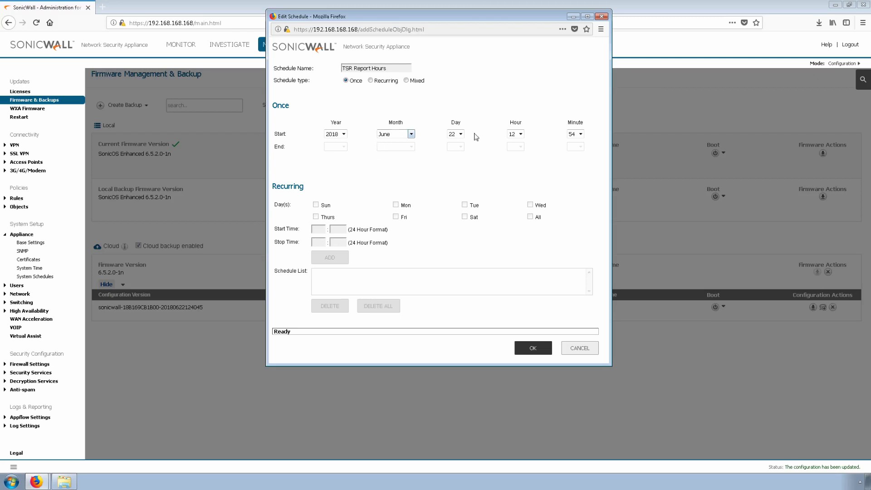
left_click(580, 134)
scroll(582, 290, "down", 2)
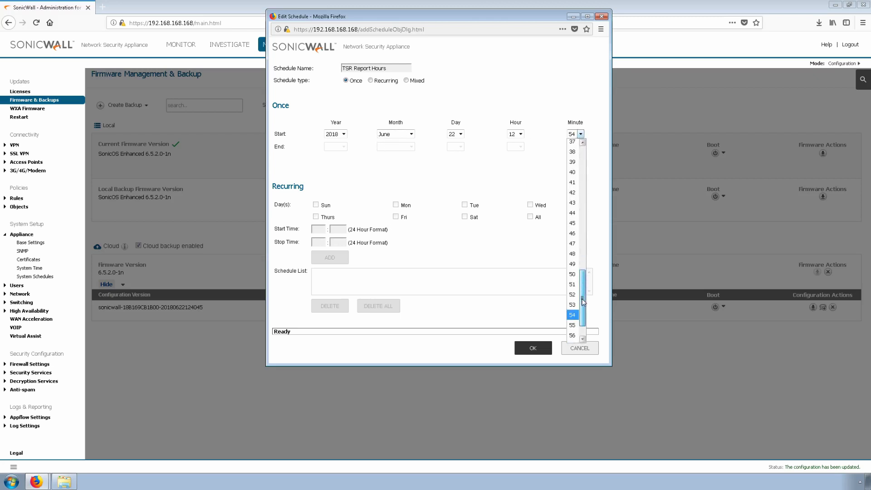
left_click(573, 309)
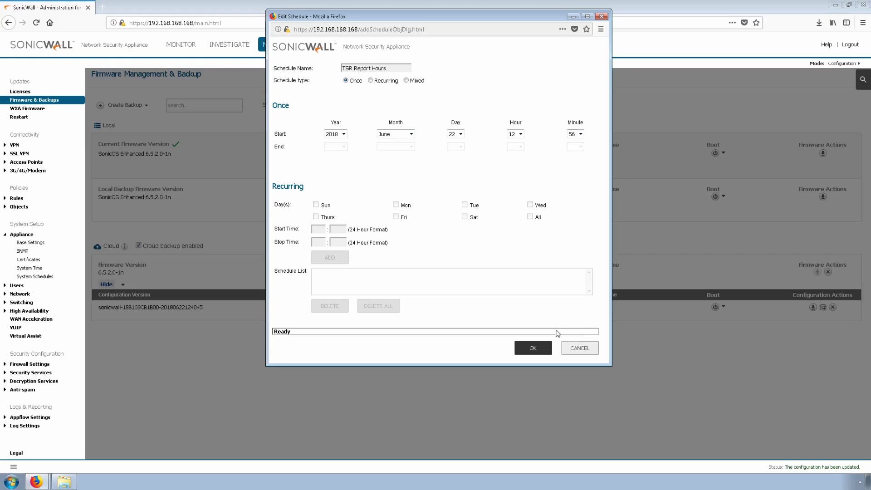
left_click(533, 348)
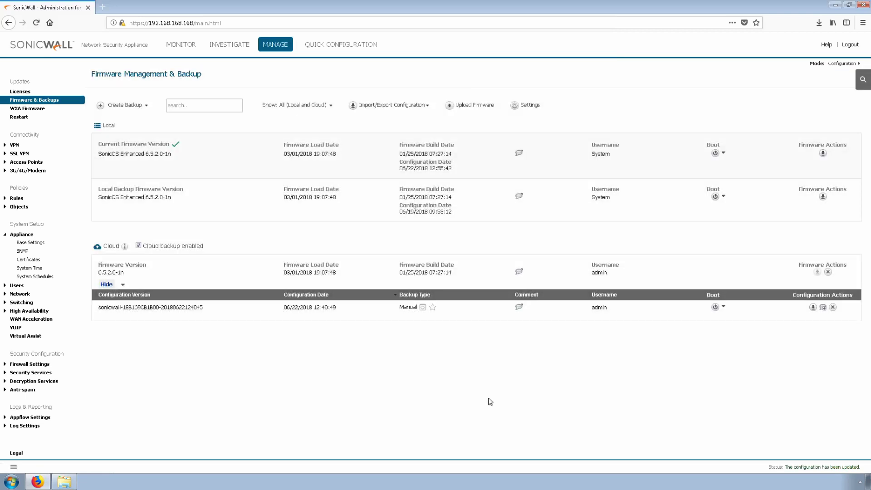
Open the admin Downloads folder in Explorer to find the exported sonicwall-NSA_6650 .exp settings file.
left_click(65, 482)
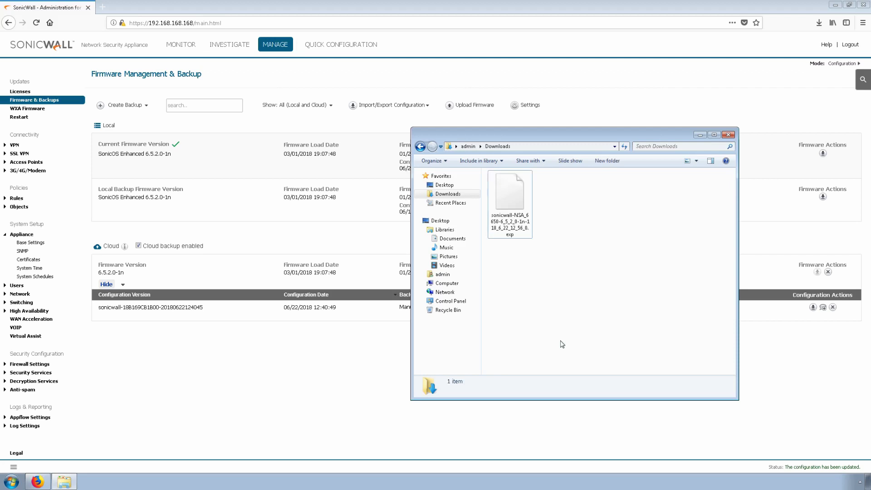
Bring the SonicWall Firmware Management & Backup page back in front of Explorer.
left_click(297, 381)
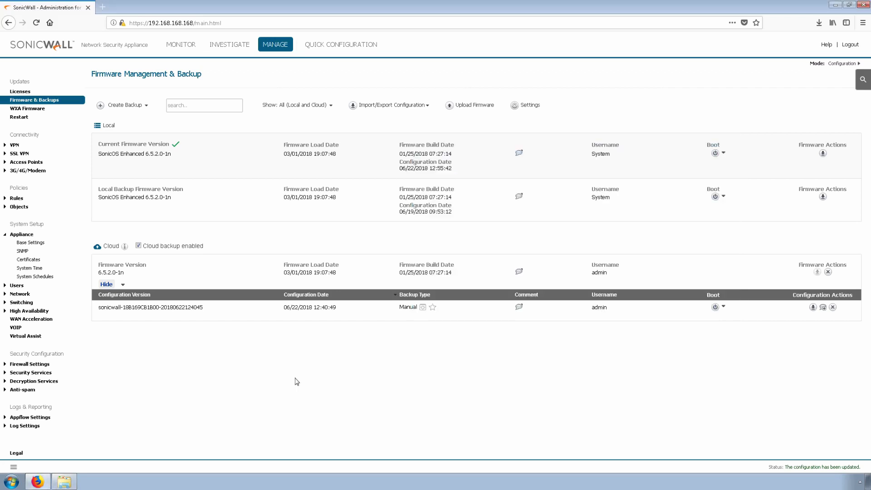